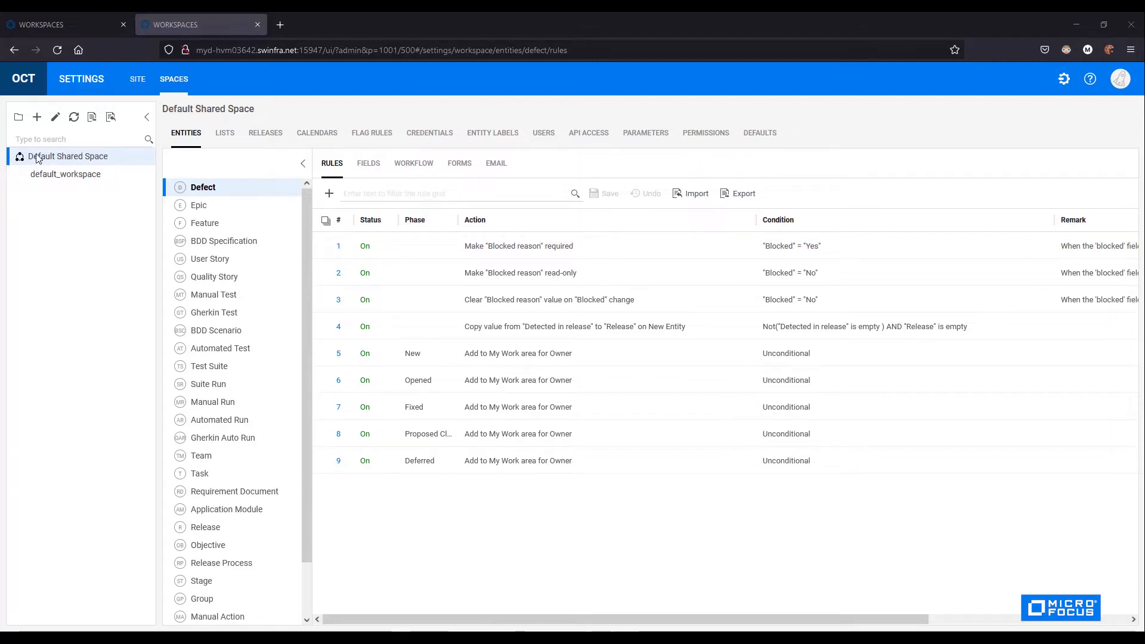
- Append ;json to the ATTACHMENTS_FILE_EXTENSION_WHITE_LIST parameter of the Default Shared Space, save it and refresh the settings
click(647, 135)
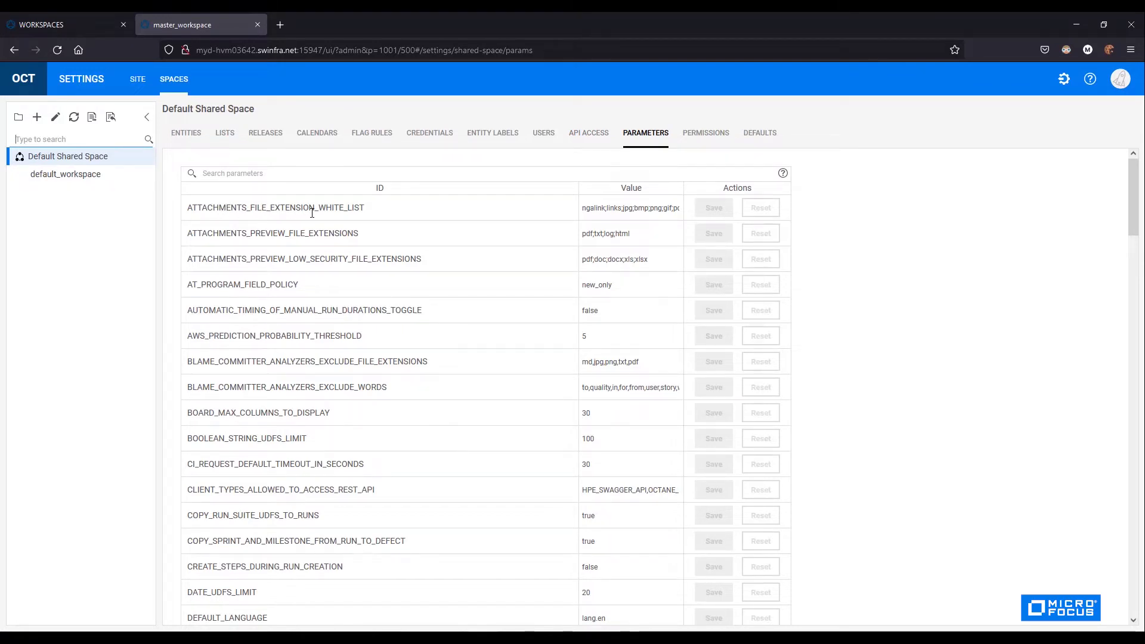
click(639, 210)
key(Right)
key(Right)
key(Right)
key(Right)
key(Right)
key(Right)
key(Right)
key(Right)
key(Right)
key(Right)
key(Right)
key(Right)
key(Right)
key(Right)
key(Right)
key(Right)
key(Right)
key(Right)
key(Right)
key(Right)
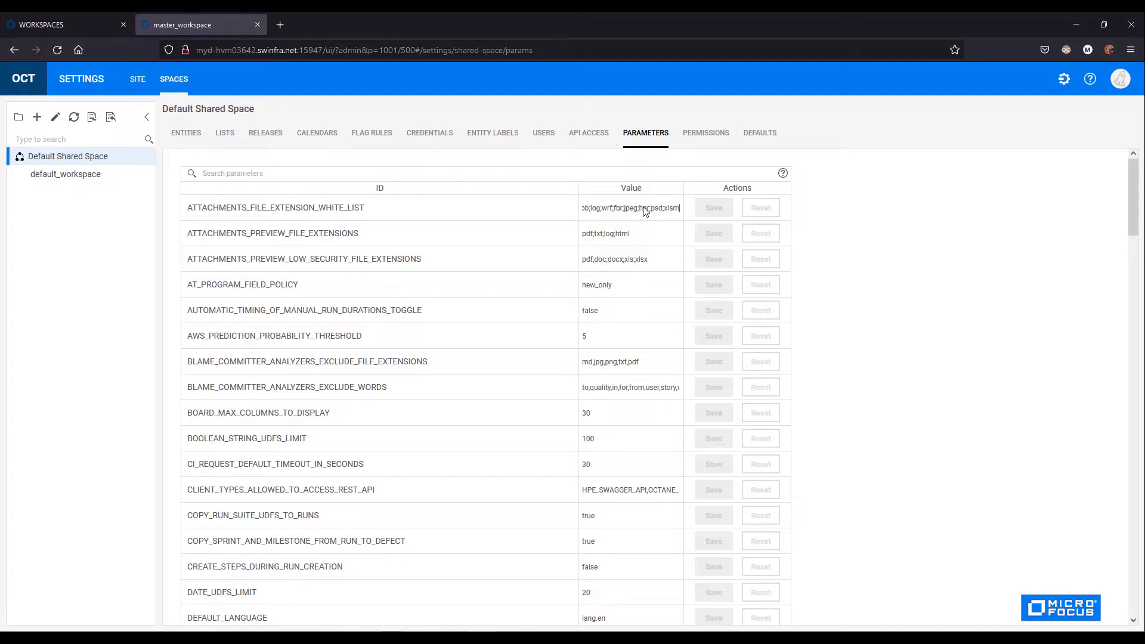
text(;jso)
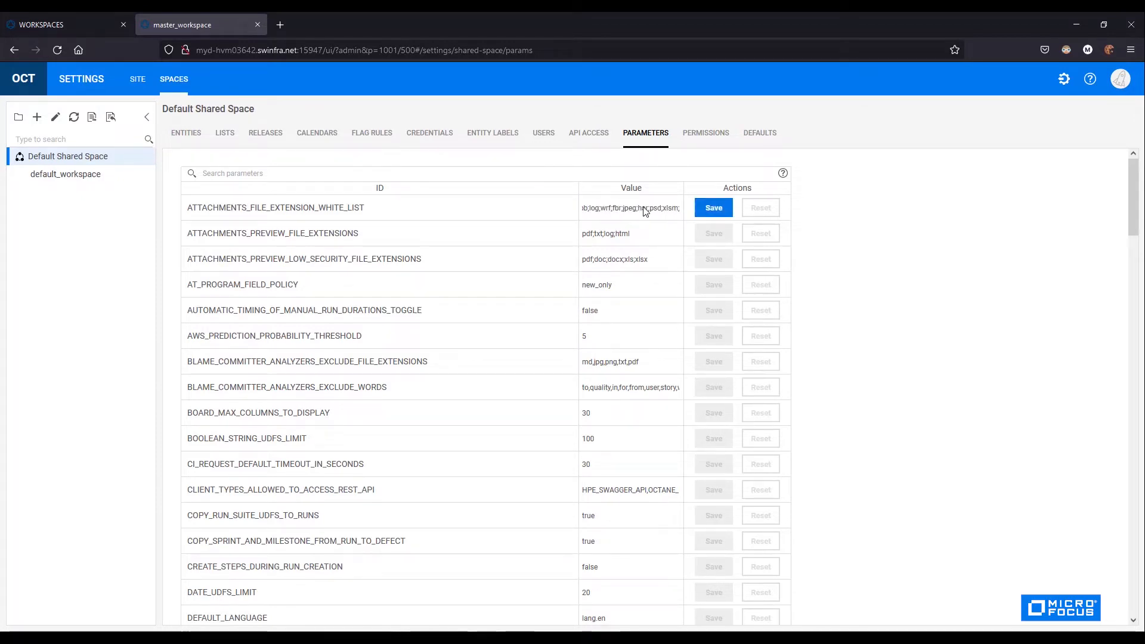
text(n)
click(709, 209)
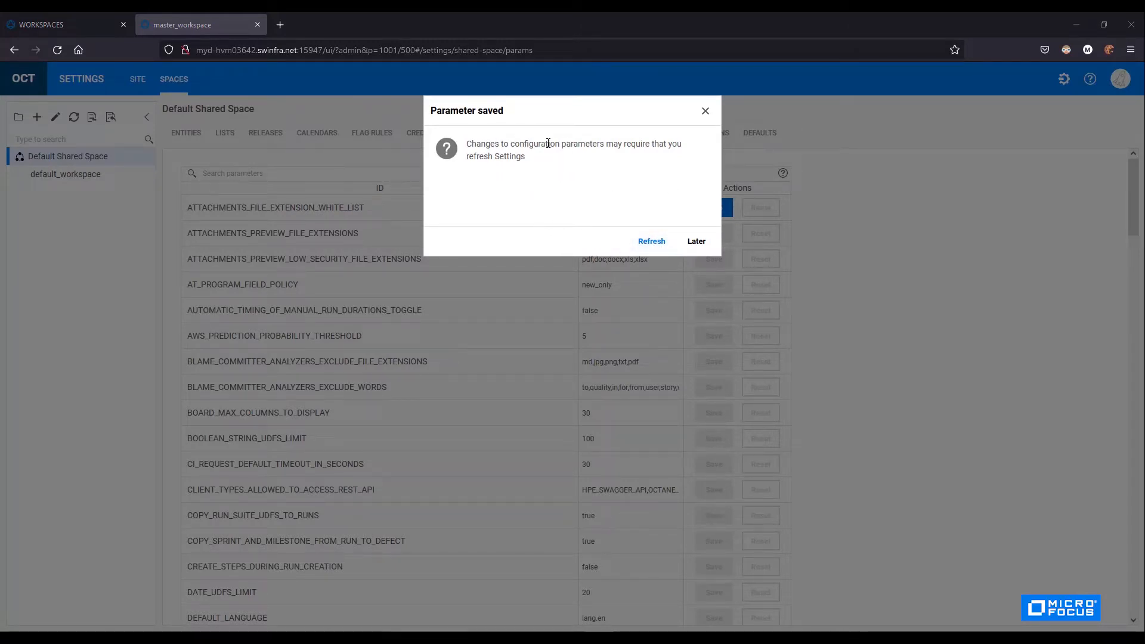
click(645, 243)
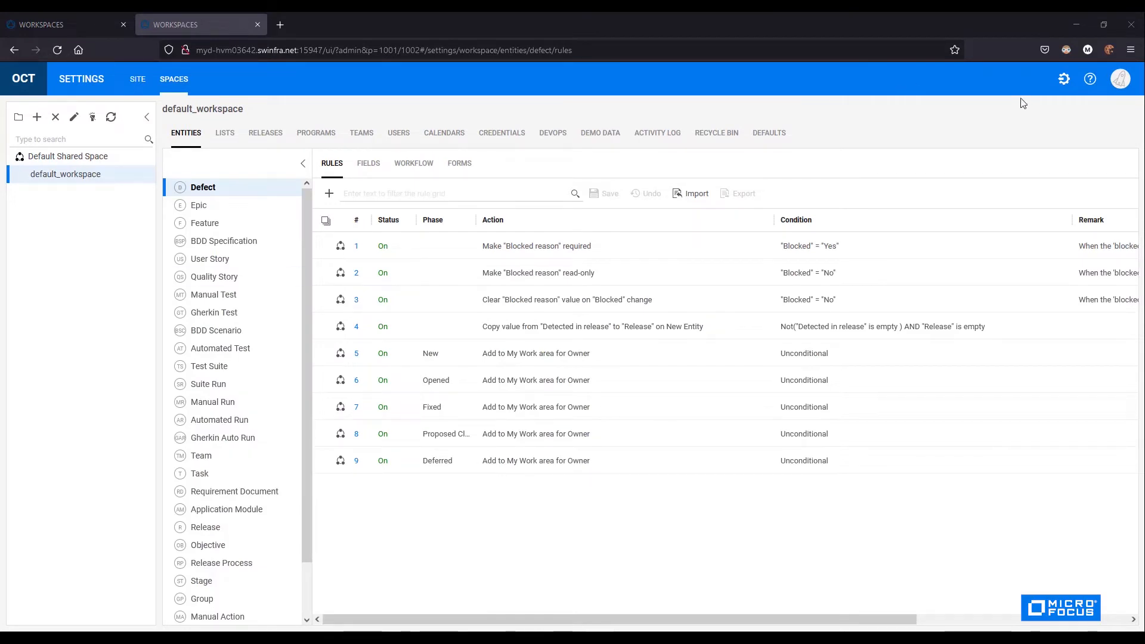
- Leave the settings area and open the external action editor for default_workspace
click(1064, 81)
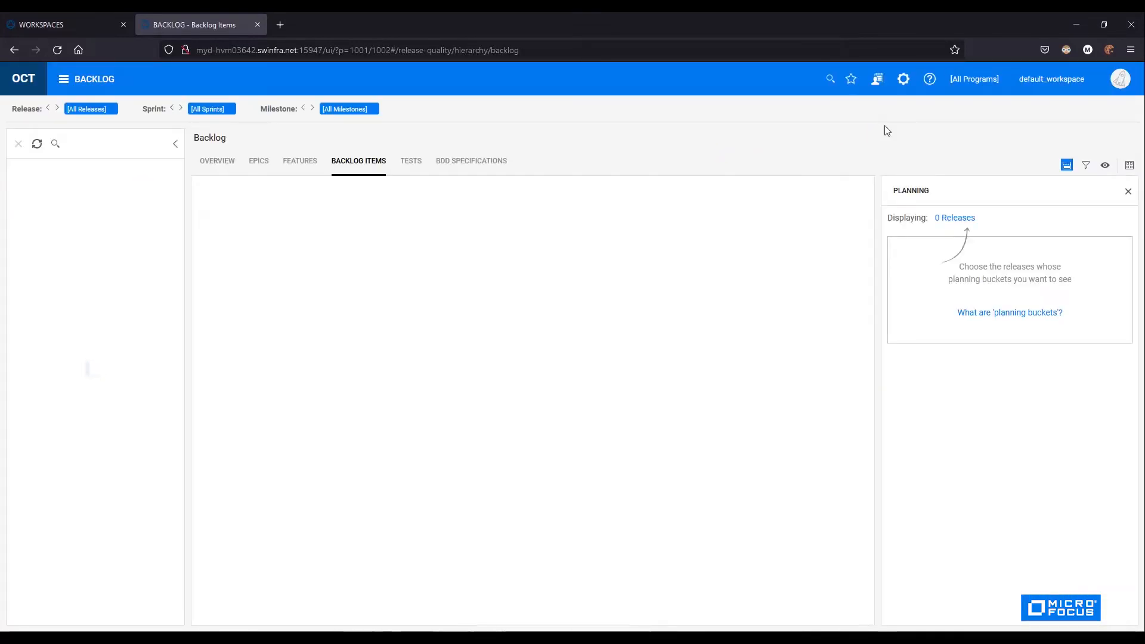
click(904, 81)
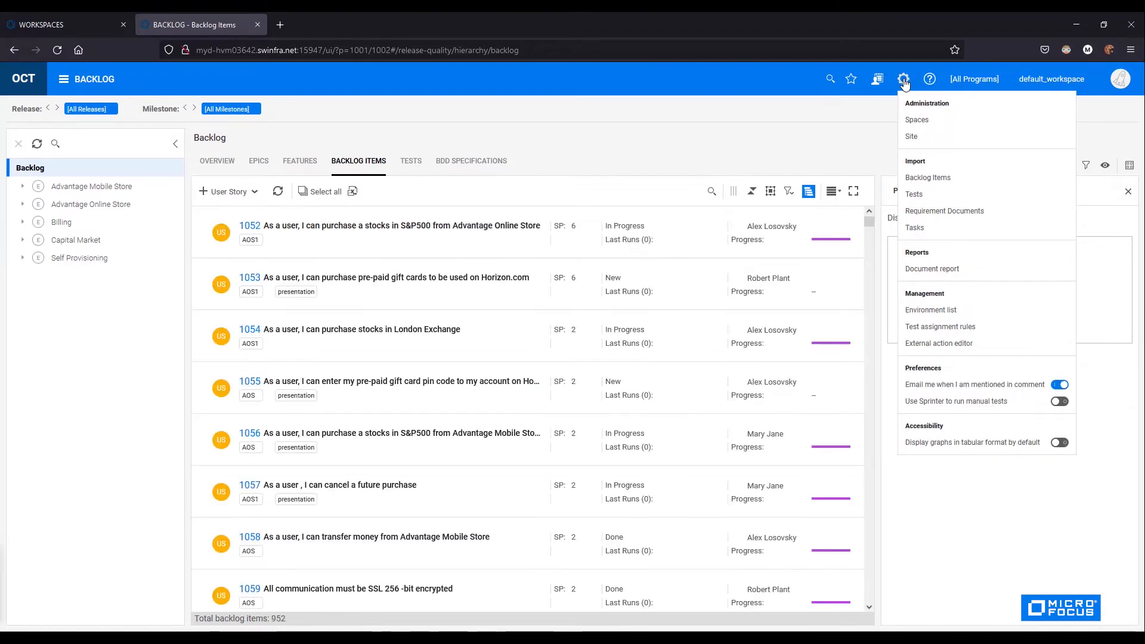
click(974, 346)
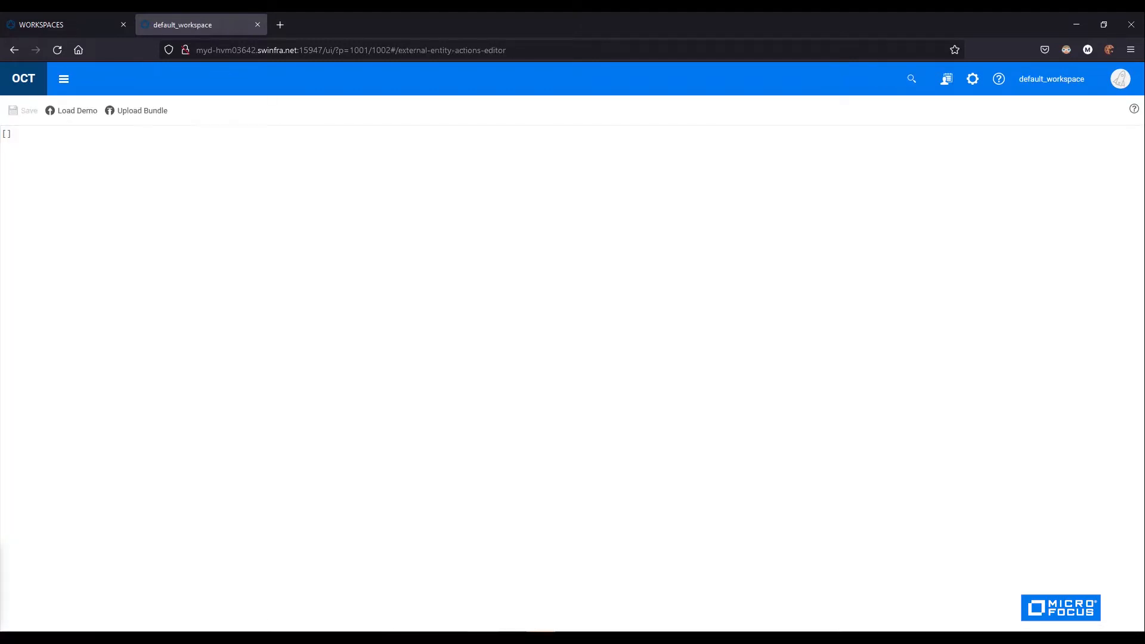
- Replace the editor content with the JSON defining the sticky-notes-button and sticky-notes-toolbar actions, and save it
click(118, 251)
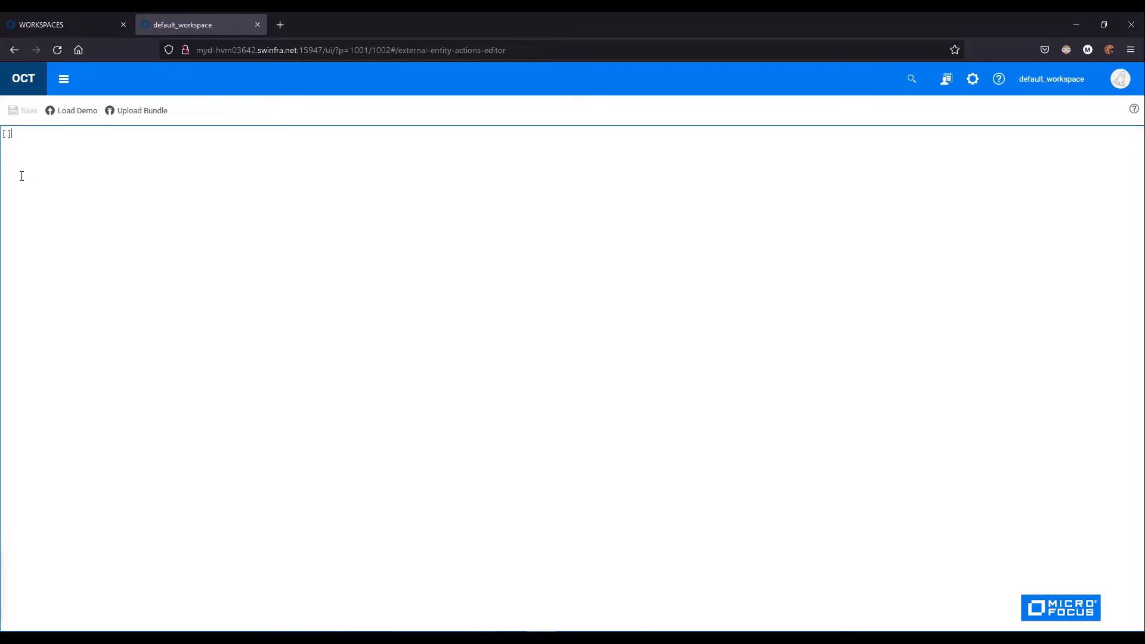
key(ctrl+a)
text([   {     "name": "sticky-notes-button",     "title": "Sticky notes",     "entity_type": [       "feature", "story", "defect", "quality_story", "epic"     ],     "views": [       "list",       "details"     ],     "icon": "all-fields",     "url": "{bundle_url}/sticky-notes/index.html?shared_space={shared_space}&workspace={workspace}&user_login={user_login}&email={user_email}&octane_url={octane_url}&context_release={context_release}&context_sprint={context_sprint}&context_milestone={context_milestone}&context_program={context_program}&entity_ids={entity_ids}&entity_type={entity_type}&query={query}",     "single_entity": true,     "events": false   },    {     "name": "sticky-notes-toolbar",     "title": "Sticky notes",     "entity_type": [       "feature", "story", "defect", "quality_story", "epic"     ],     "views": [       "list"     ],     "icon": "all-fields",     "url": "{bundle_url}/sticky-notes/index.html?shared_space={shared_space}&workspace={workspace}&user_login={user_login}&email={user_email}&octane_url={octane_url}&context_release={context_release}&context_sprint={context_sprint}&context_milestone={context_milestone}&context_program={context_program}&entity_ids={entity_ids}&entity_type={entity_type}&query={query}",     "mode": {       "name": "side_panel",       "modules": [         "backlog",         "team_backlog"       ]     }   } ])
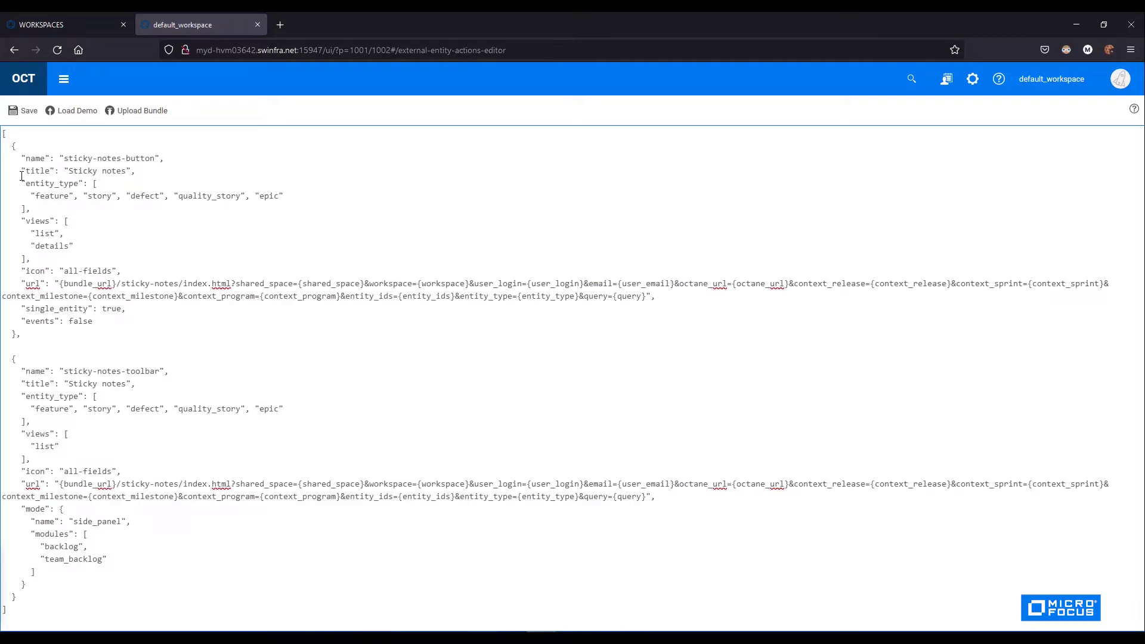
click(24, 112)
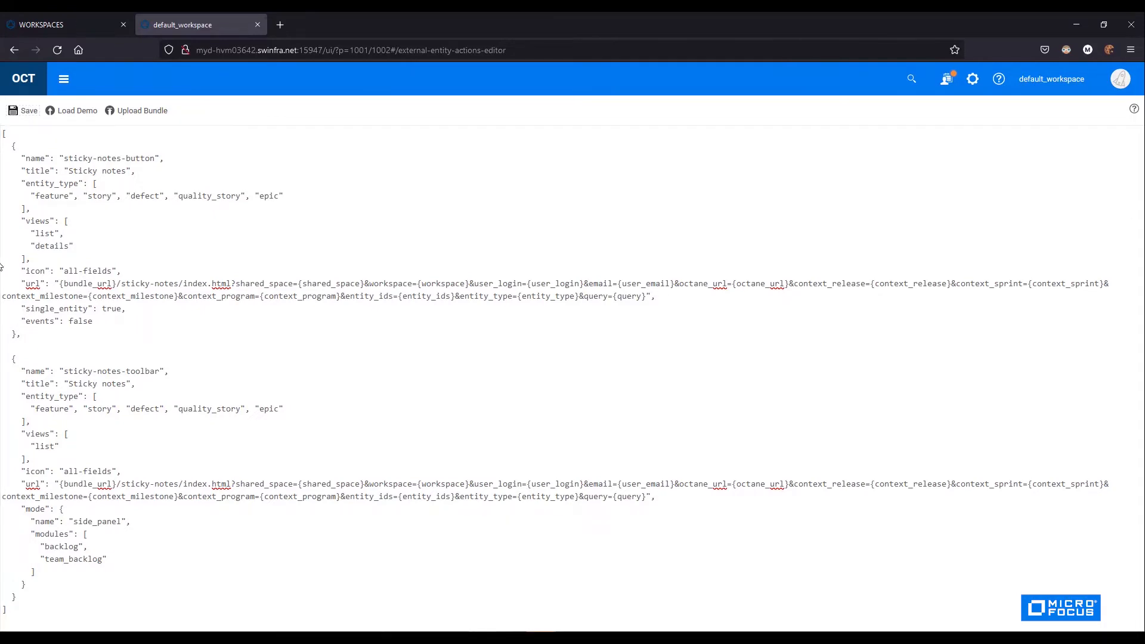
- Upload the sticky-notes.zip bundle from the StickyNotes folder for the Common action
click(143, 112)
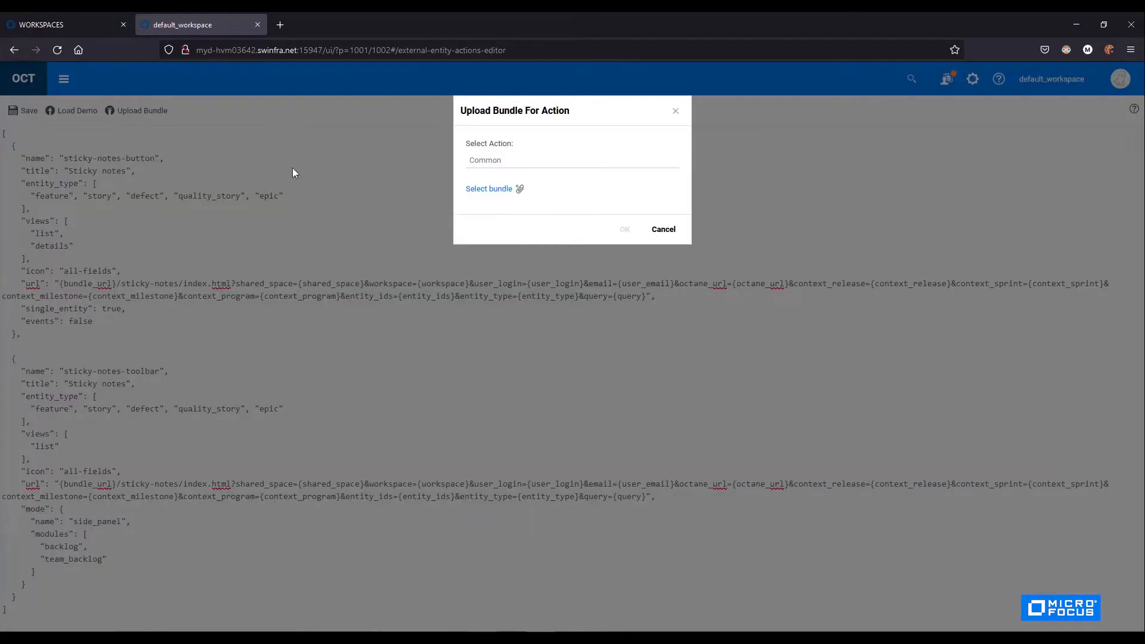
click(499, 195)
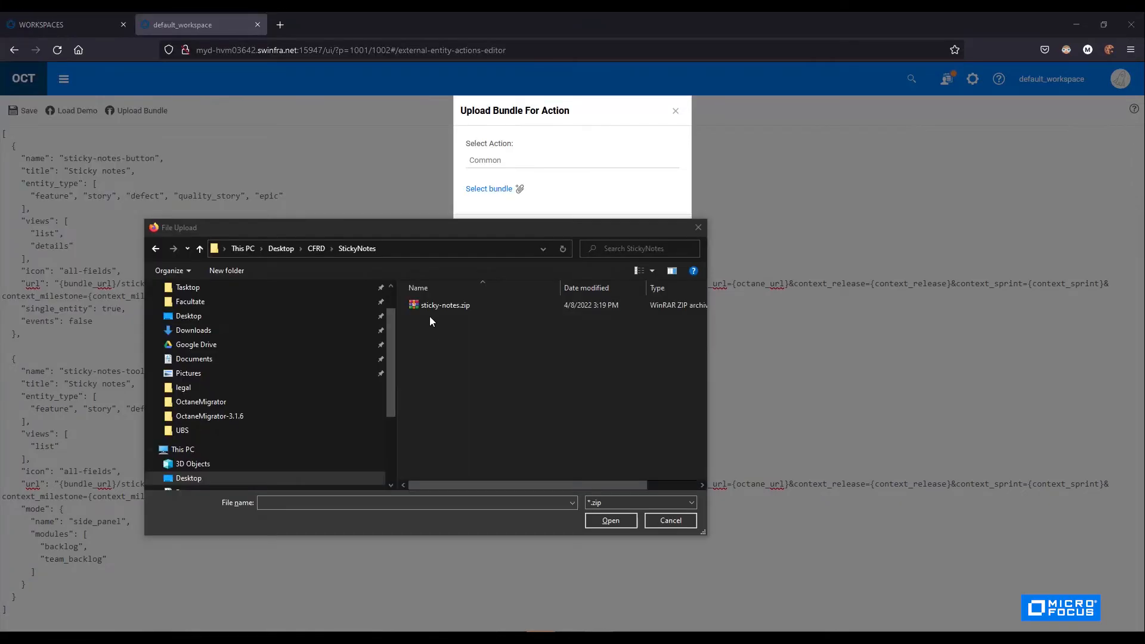
click(431, 307)
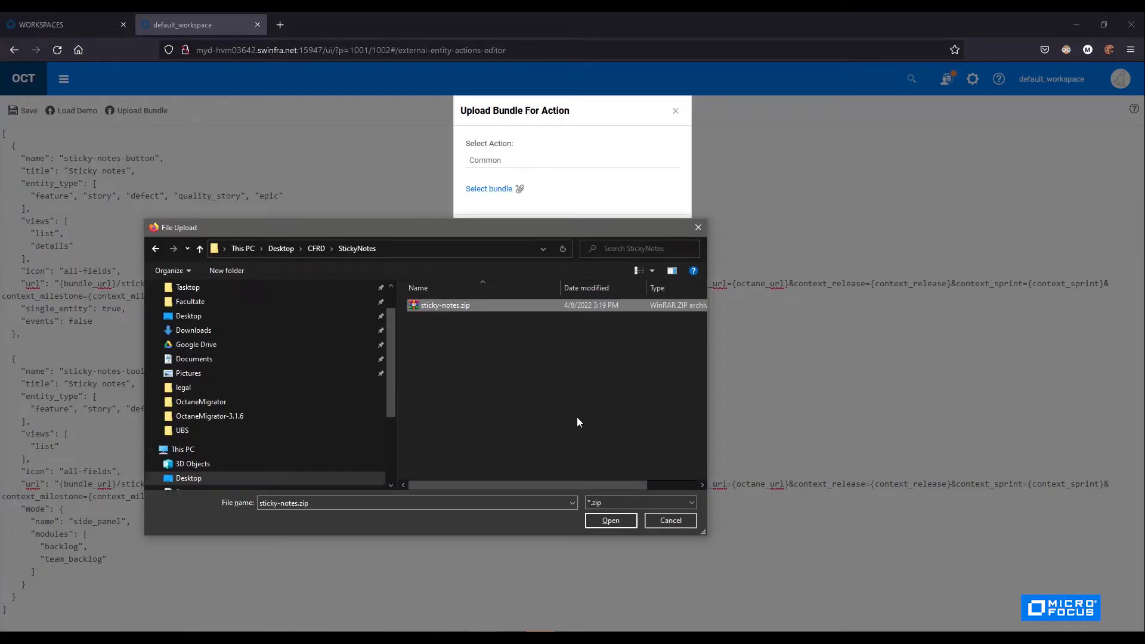
click(614, 522)
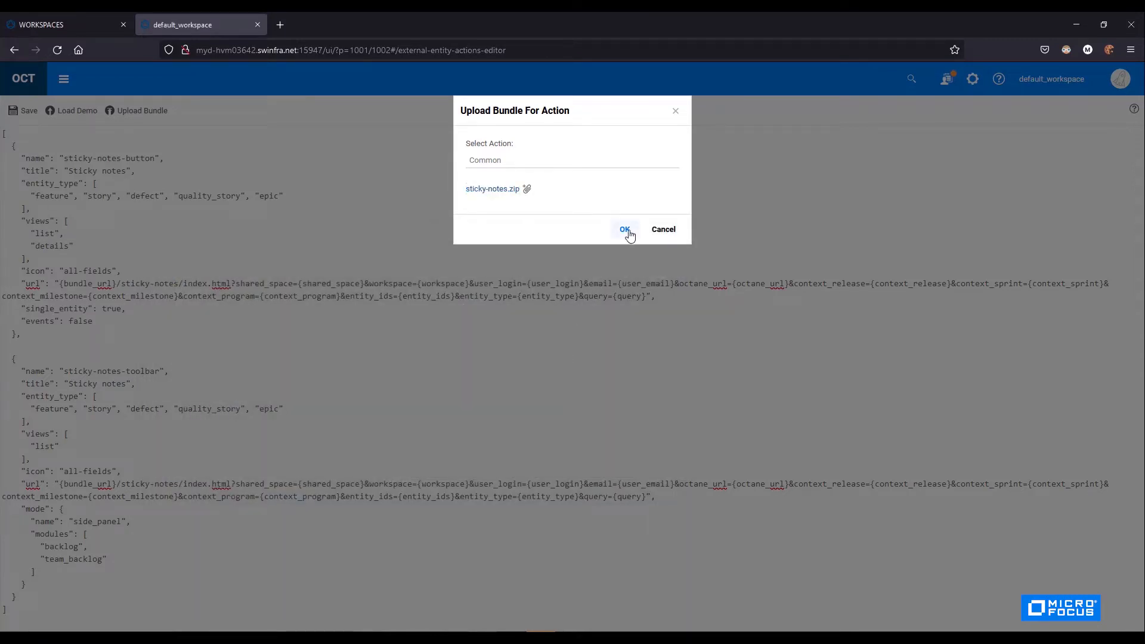
click(625, 232)
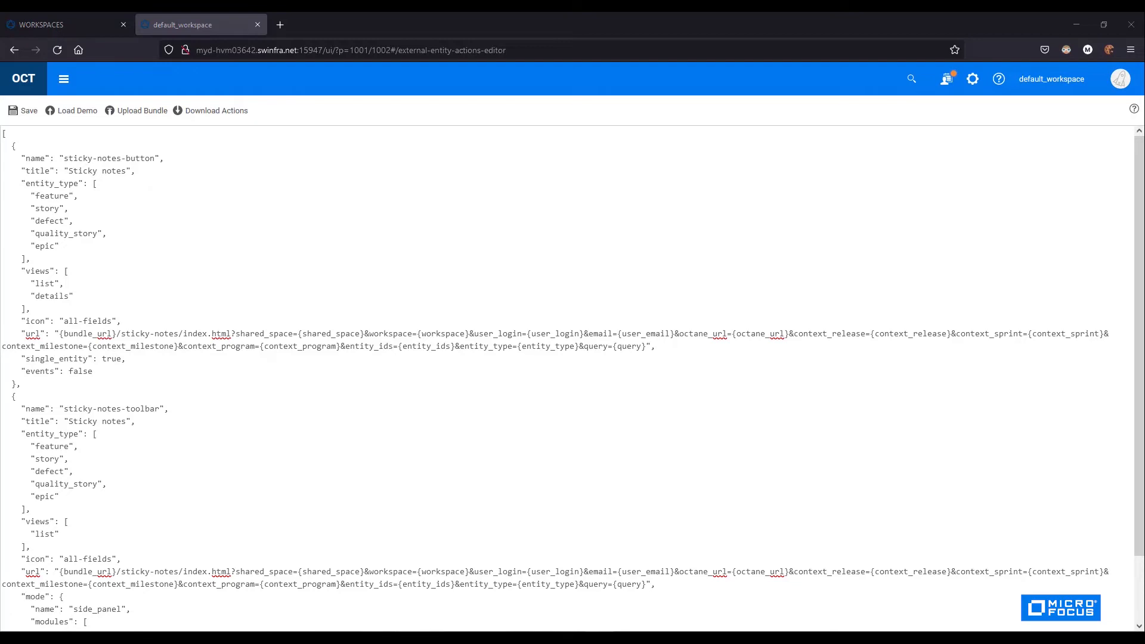
key(alt+Tab)
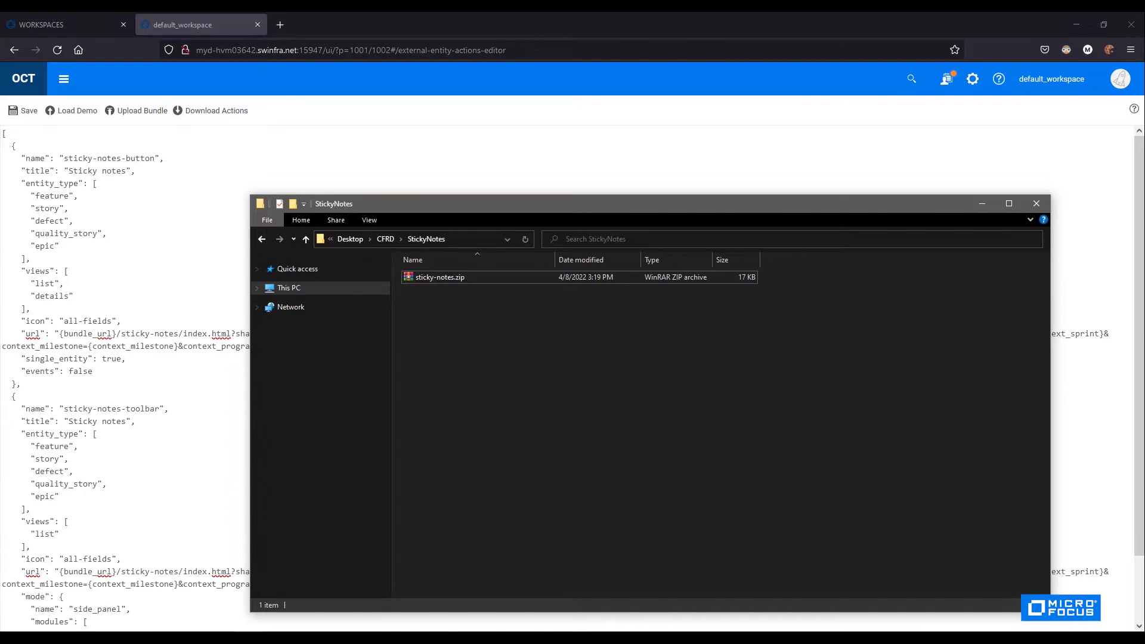
click(158, 197)
- Open user story 1052 from the backlog and launch its Sticky notes action, accepting the redirect to the external site
click(64, 78)
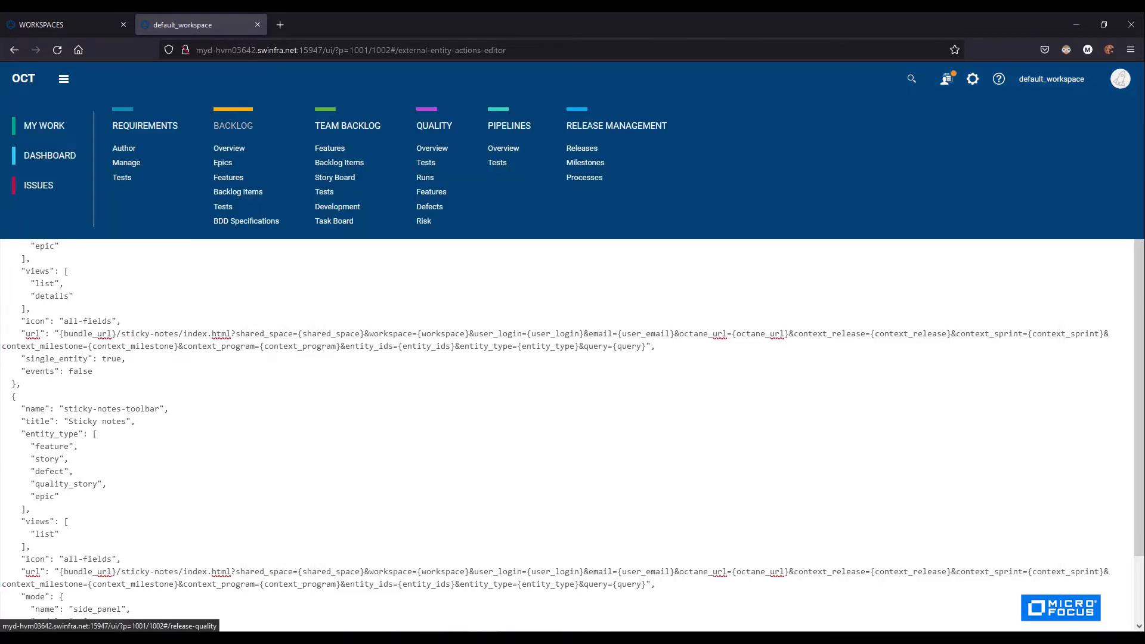
click(233, 125)
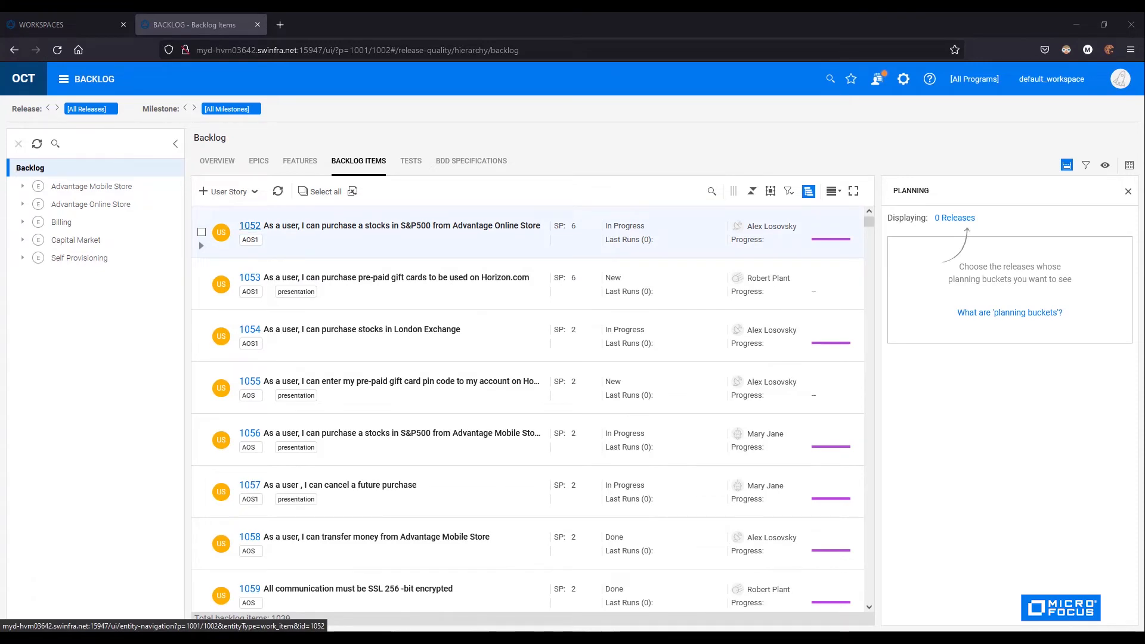
click(250, 225)
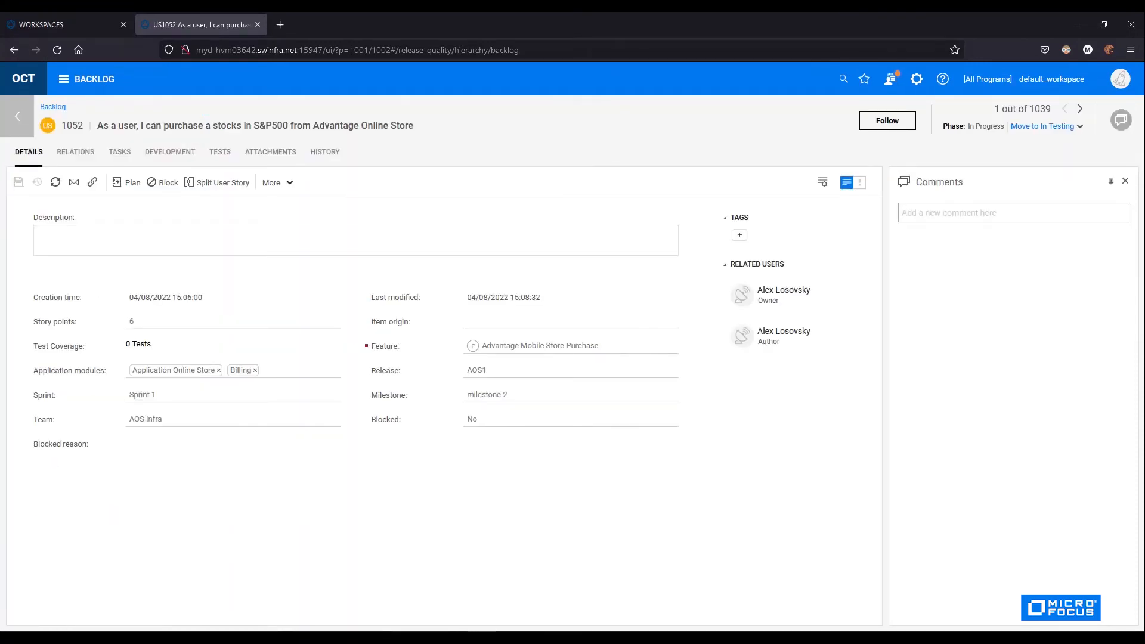
click(279, 182)
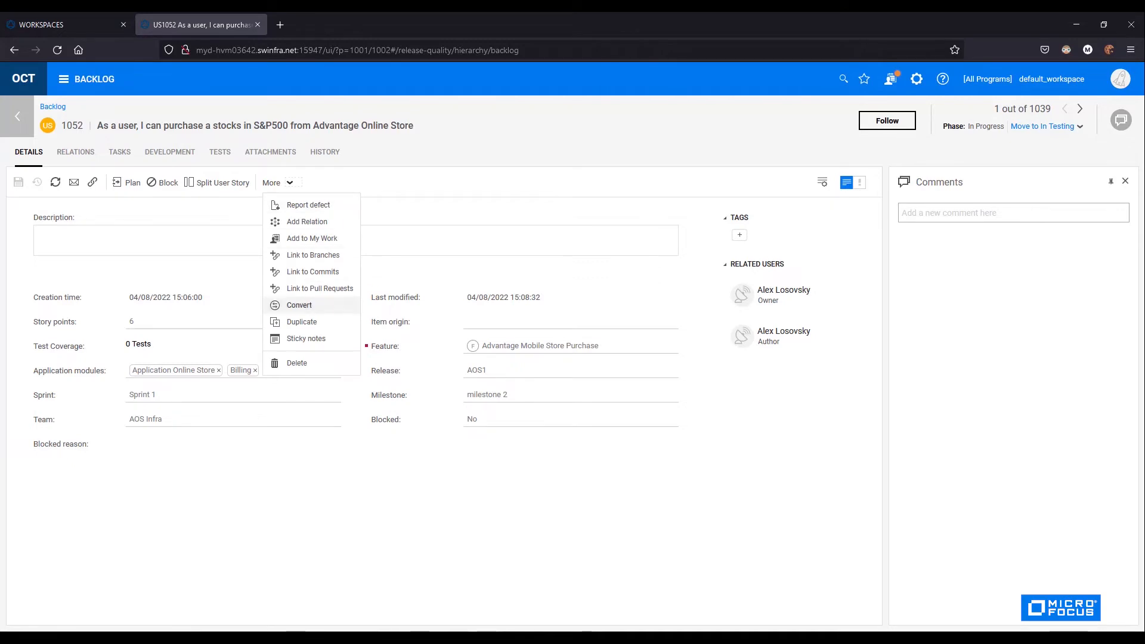
click(305, 338)
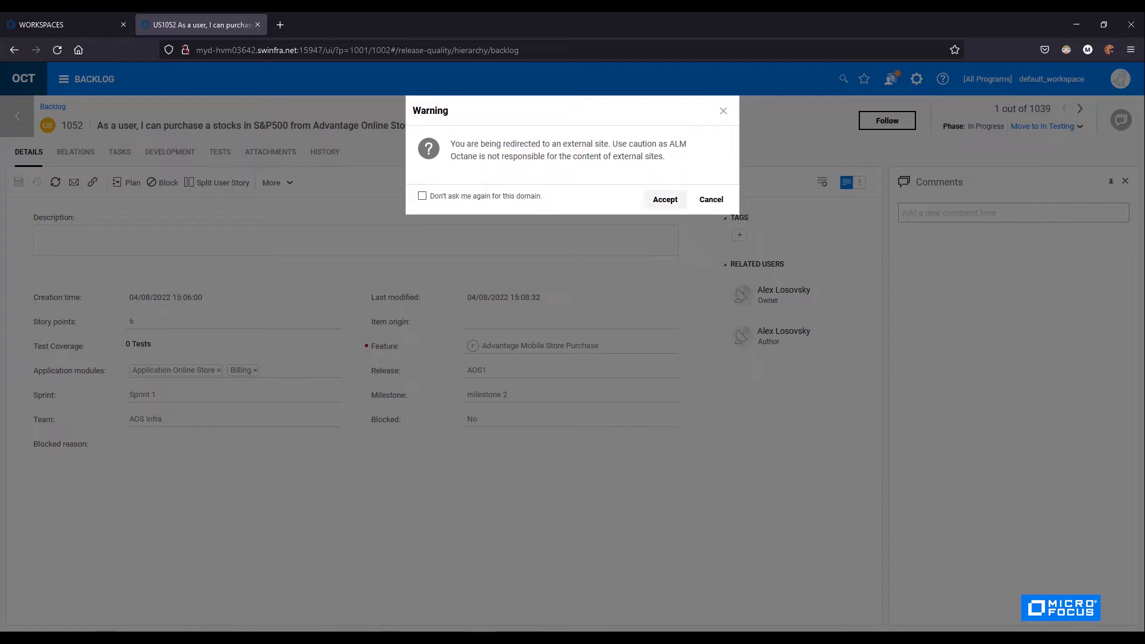
click(664, 199)
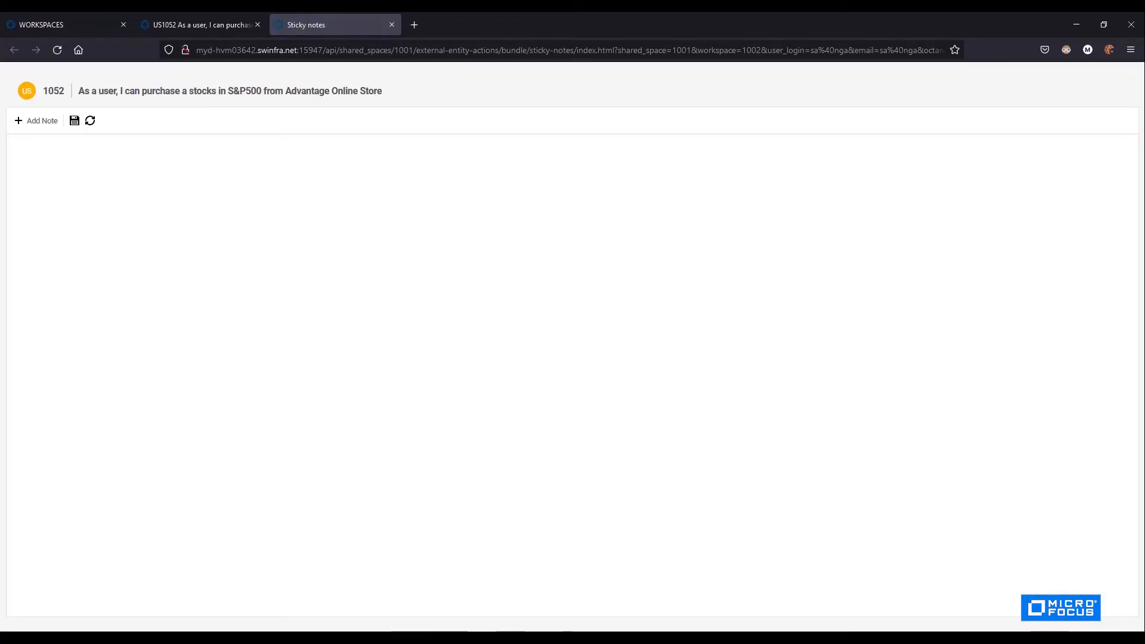
- Add two sticky notes to the empty board and place them side by side
click(36, 121)
drag(50, 145, 244, 183)
click(36, 121)
drag(51, 144, 124, 188)
- Color the second note green, stretch it to about twice its height and move it to the board's upper-left corner
click(96, 190)
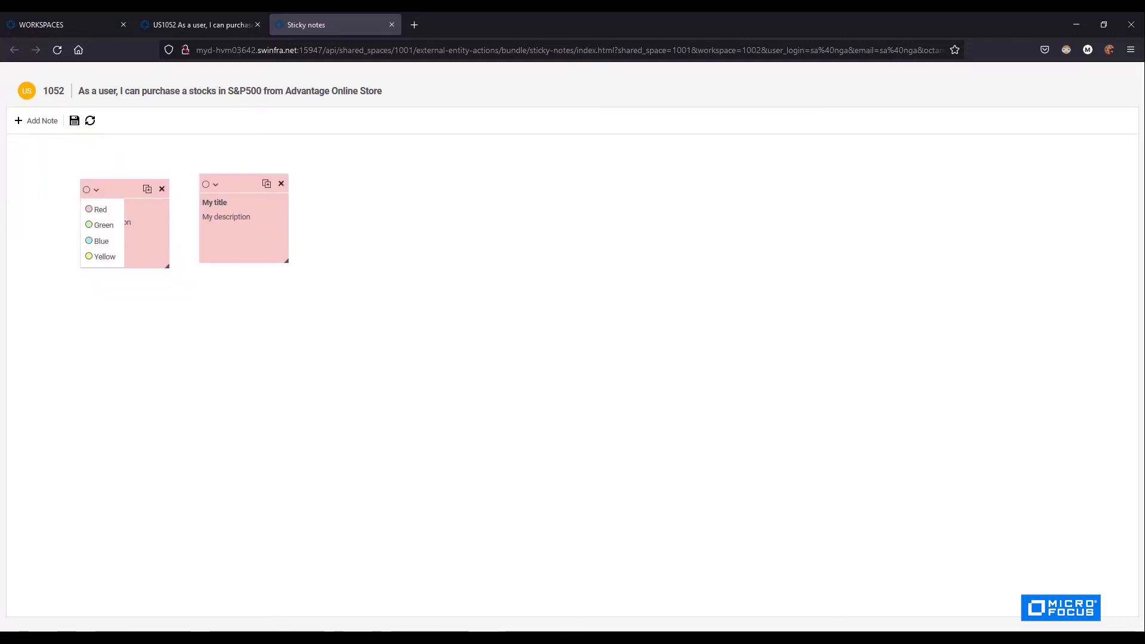
click(97, 226)
drag(167, 266, 169, 356)
drag(124, 189, 69, 147)
- Shift the red note slightly down and right, duplicate it and place the copy further right
drag(238, 185, 260, 207)
click(250, 239)
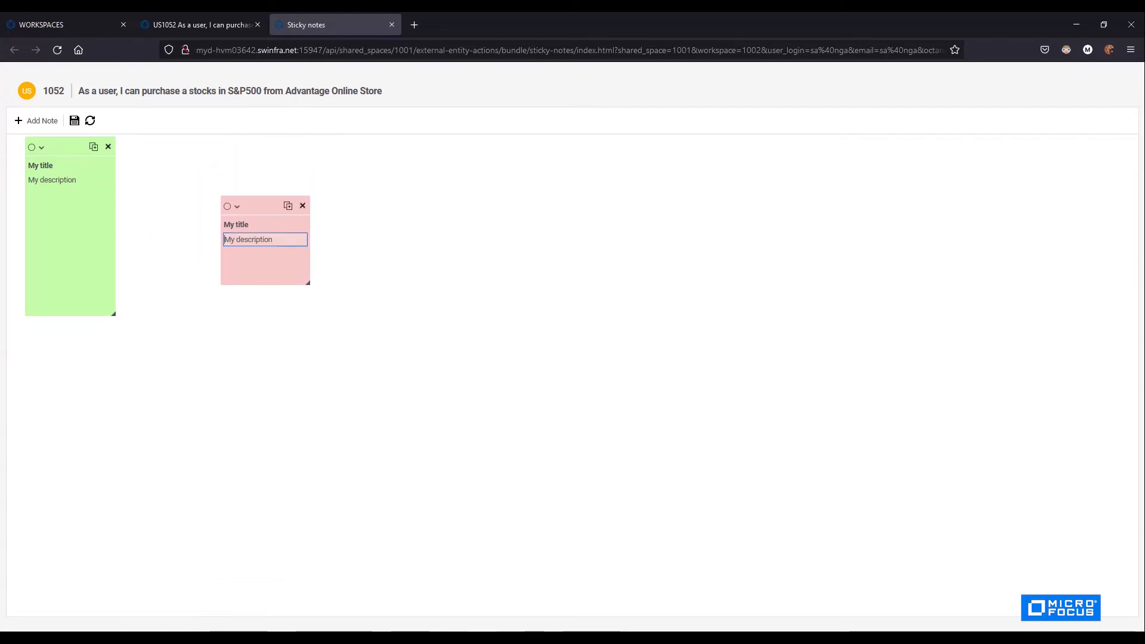
click(251, 225)
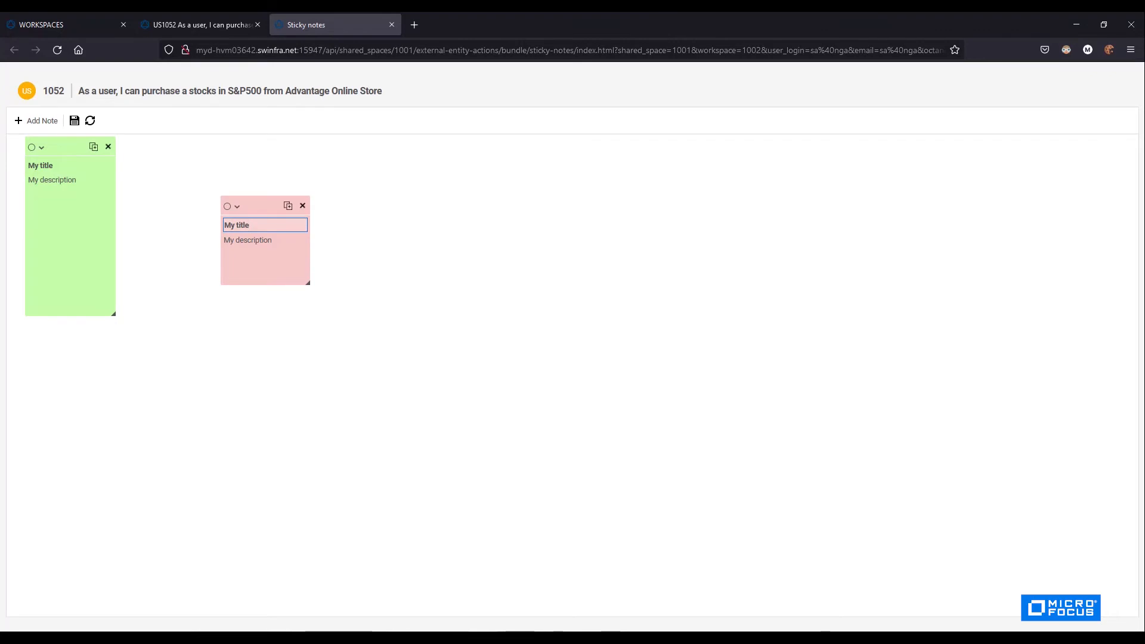
click(288, 205)
drag(271, 213, 439, 162)
- Rename the middle red note as Title
click(251, 225)
key(BackSpace)
key(BackSpace)
key(BackSpace)
key(BackSpace)
key(BackSpace)
key(BackSpace)
key(BackSpace)
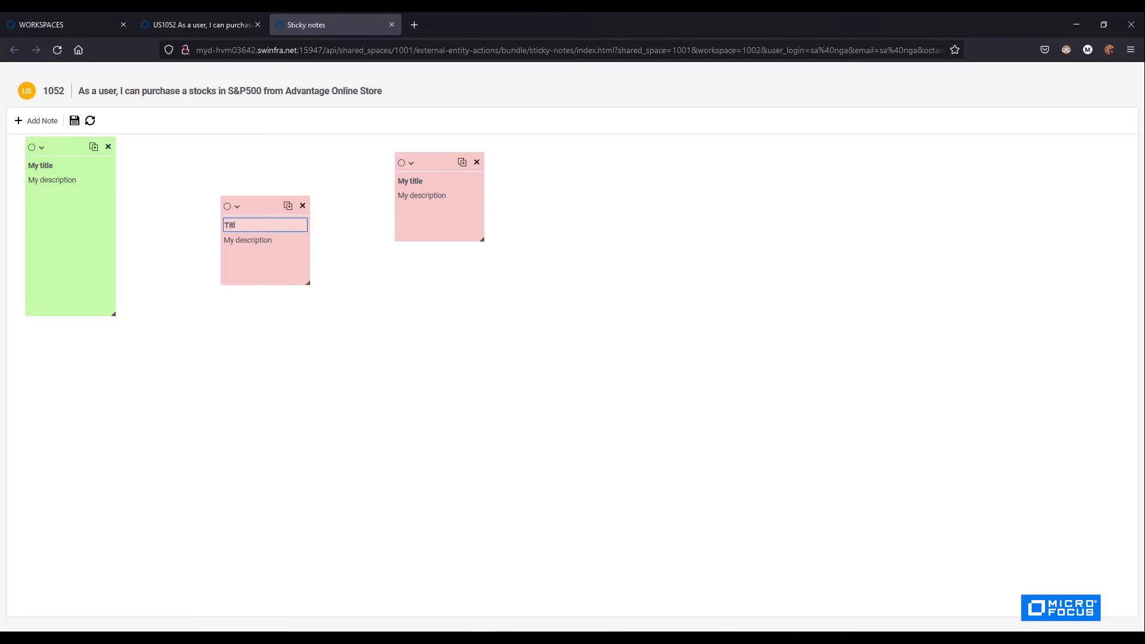
key(Return)
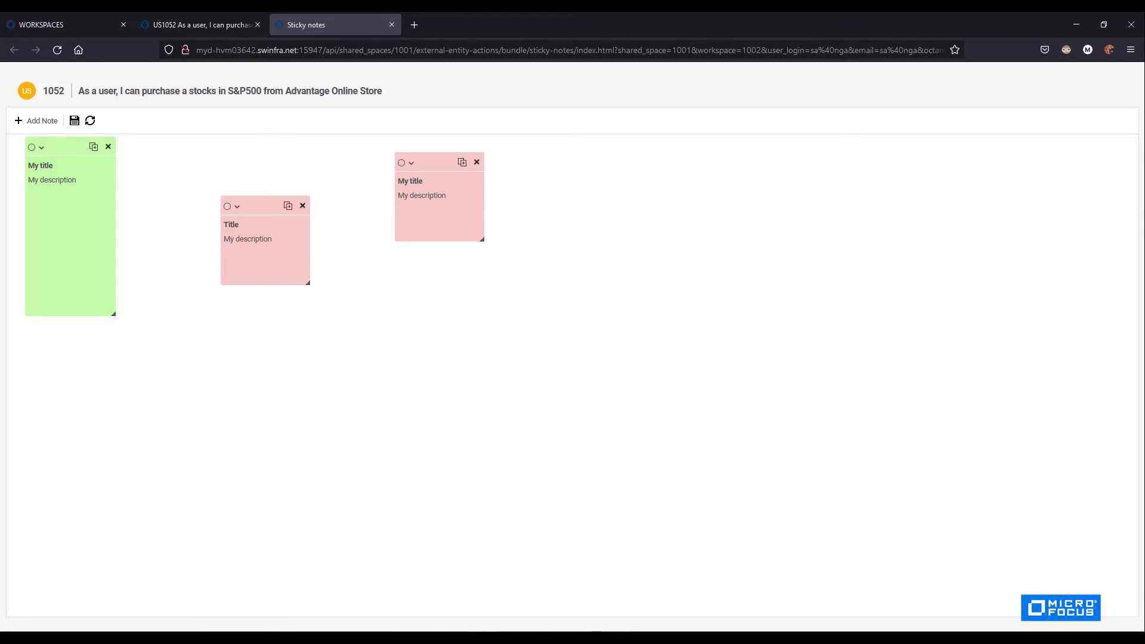
- Enlarge the red note named Title, and delete that note from the board
drag(307, 283, 322, 421)
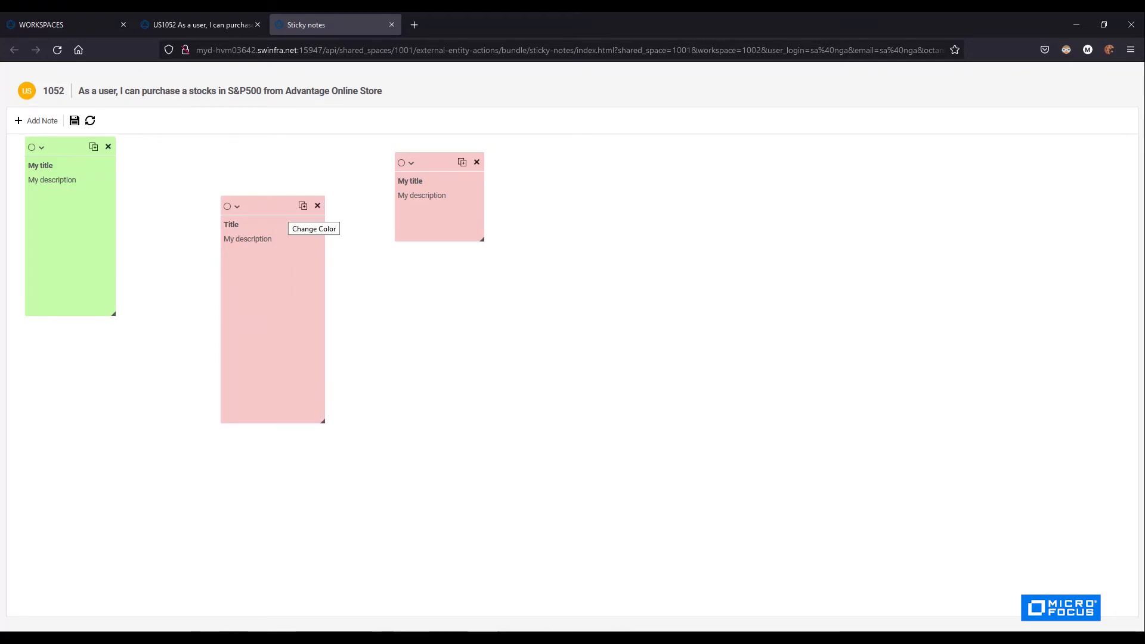
click(317, 206)
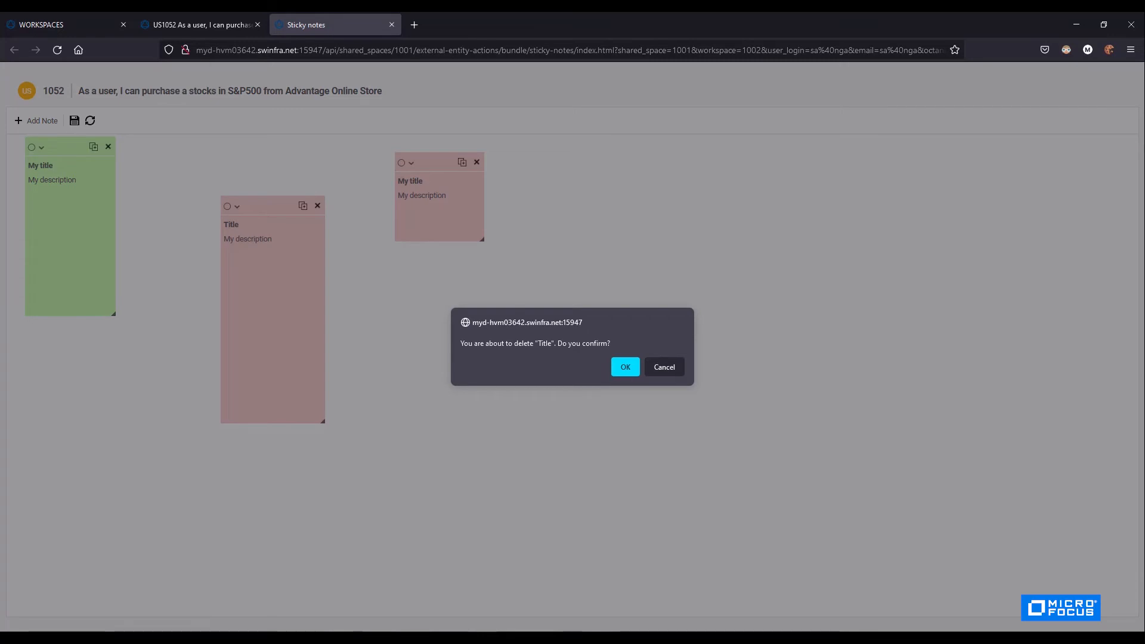
key(Return)
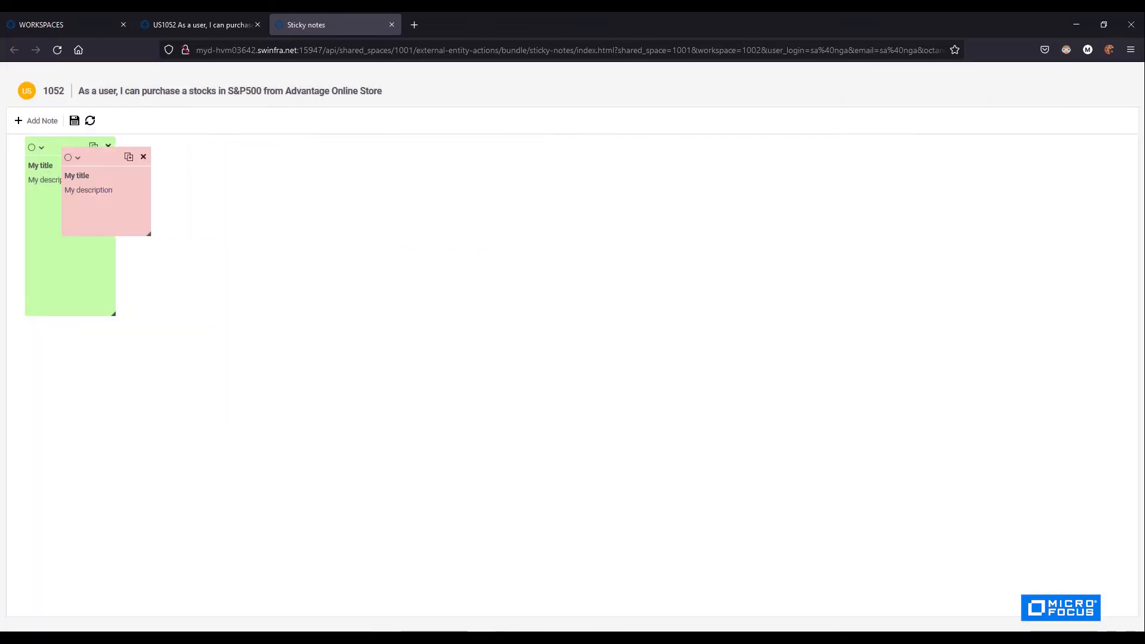
- Save the sticky notes board and return from user story 1052 to the backlog items list
click(74, 120)
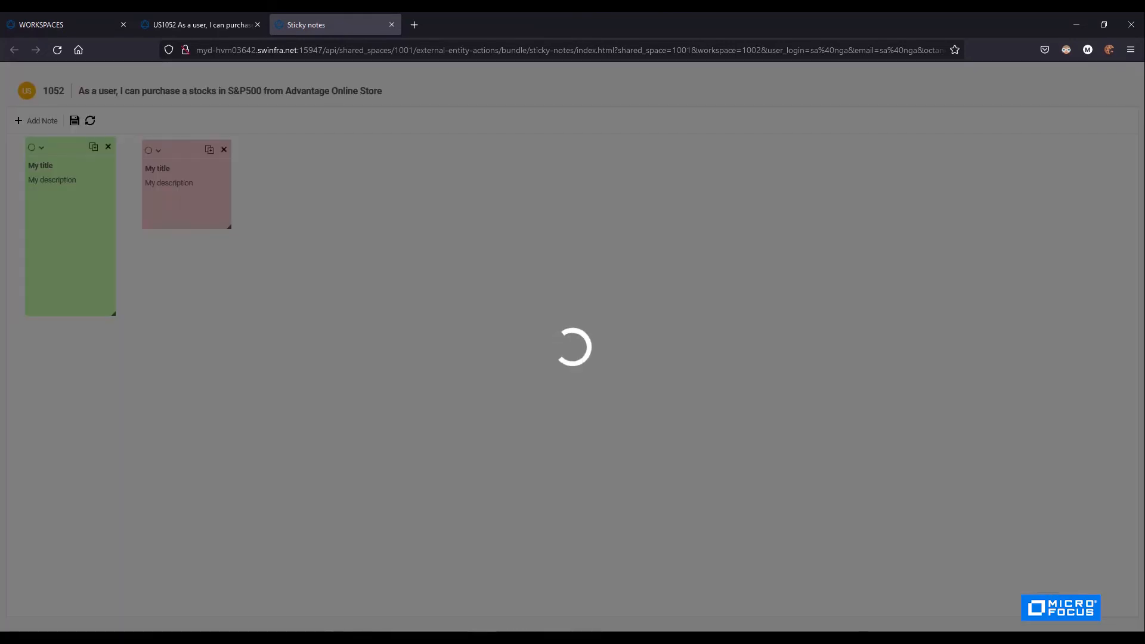
key(Return)
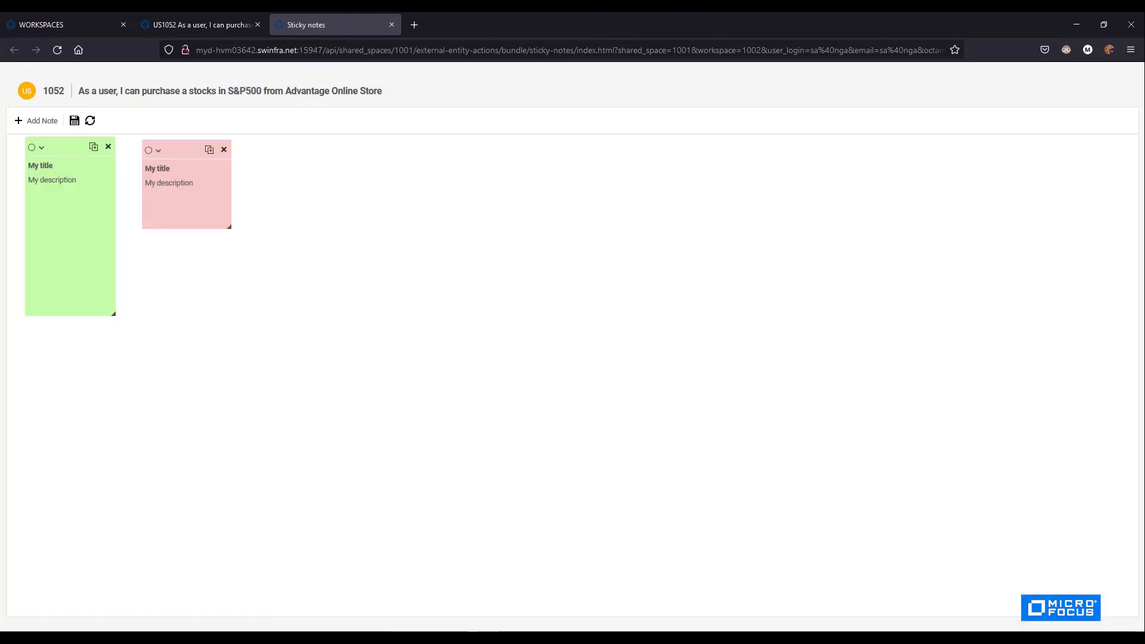
click(201, 25)
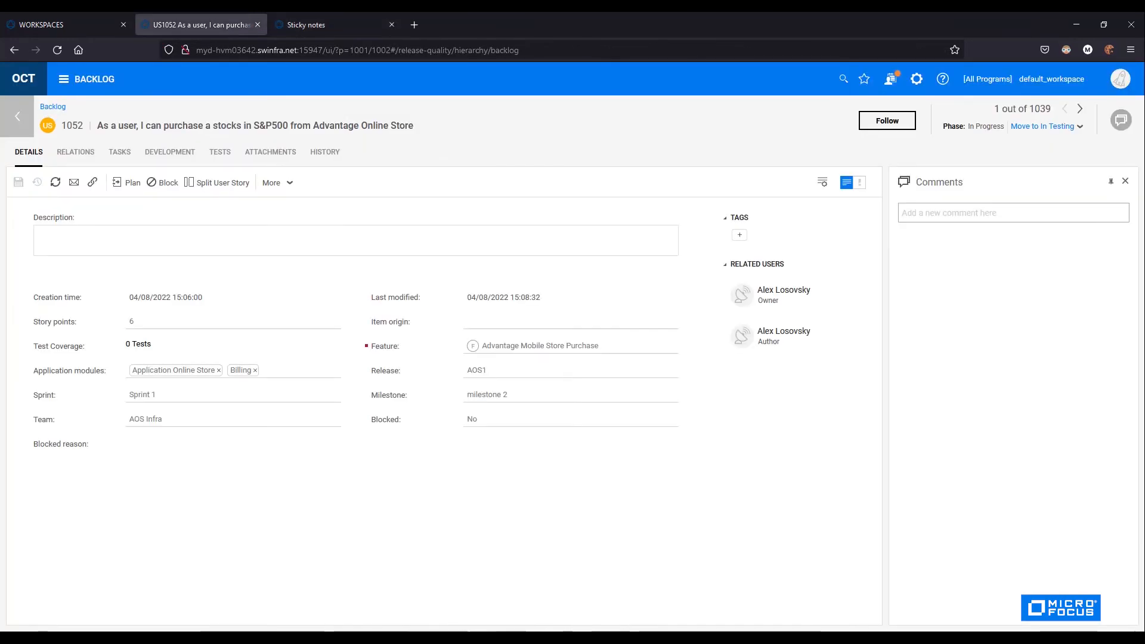
click(17, 117)
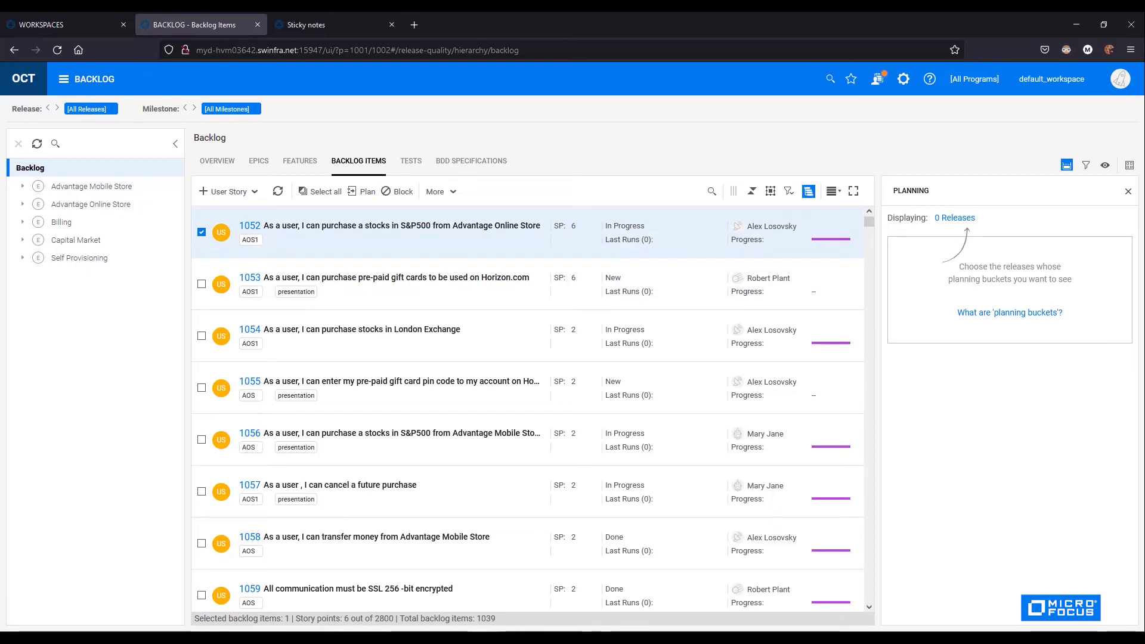
- Close the Planning sidebar and enable the Sticky notes sidebar for the backlog items list
click(1128, 192)
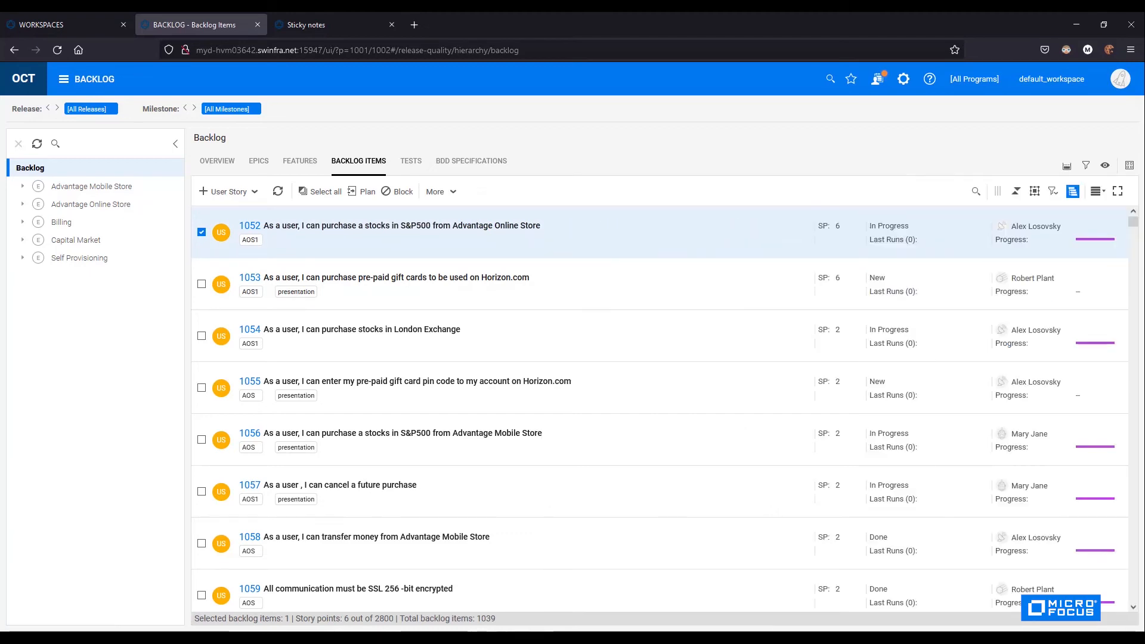
click(1129, 165)
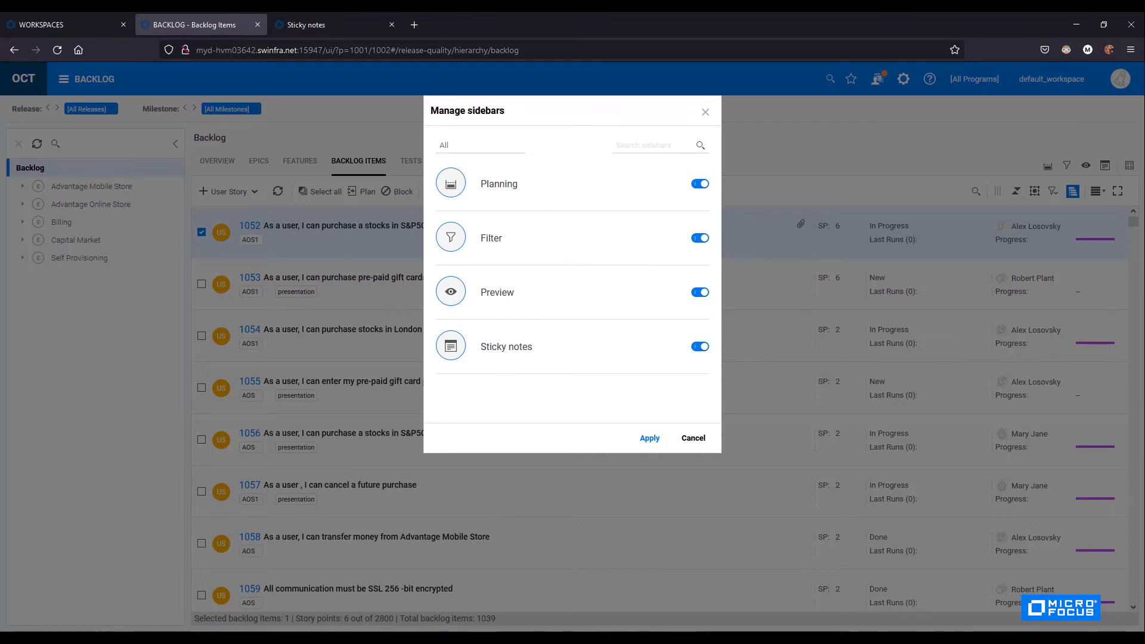
click(650, 438)
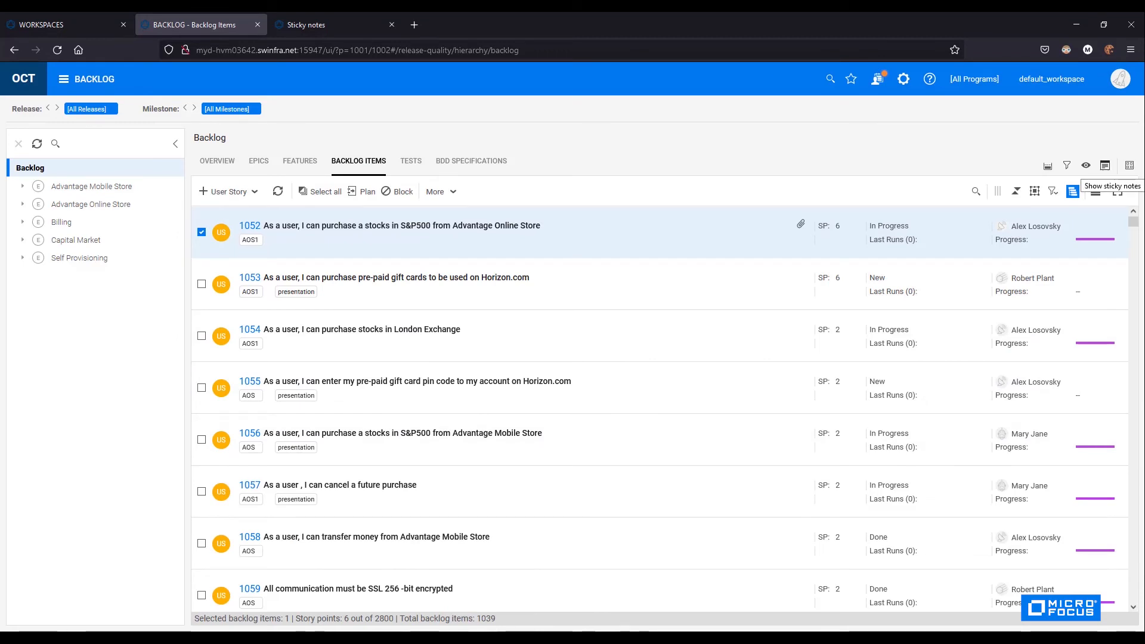
- Show the sticky notes of user story 1052 beside the list, and shift the green note down and the red note slightly down and left
click(1104, 165)
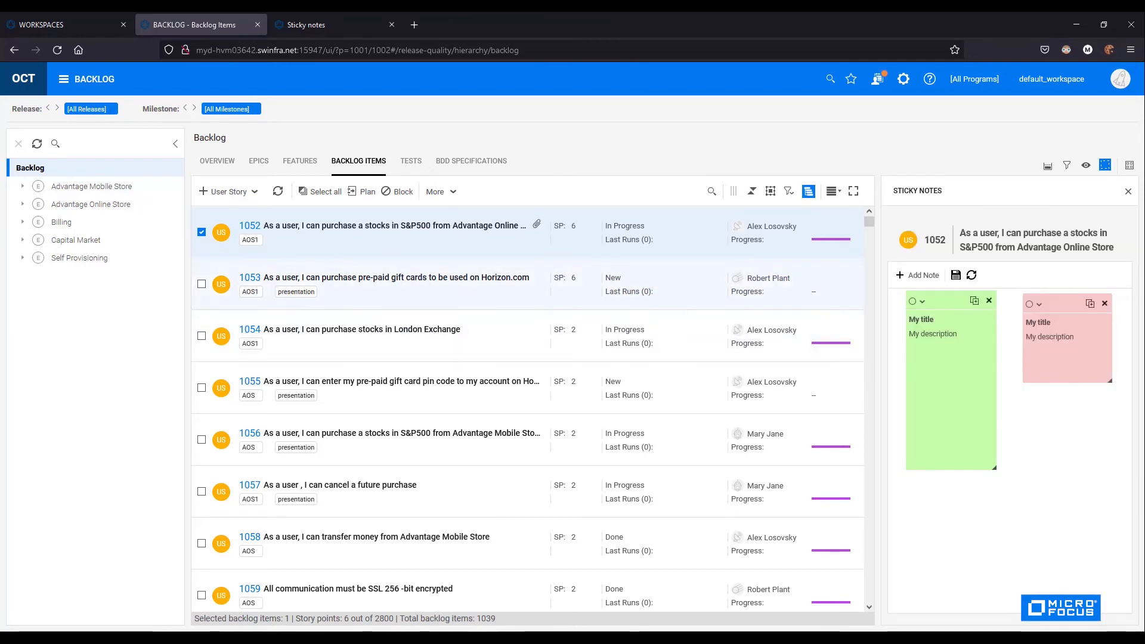
drag(948, 301, 945, 327)
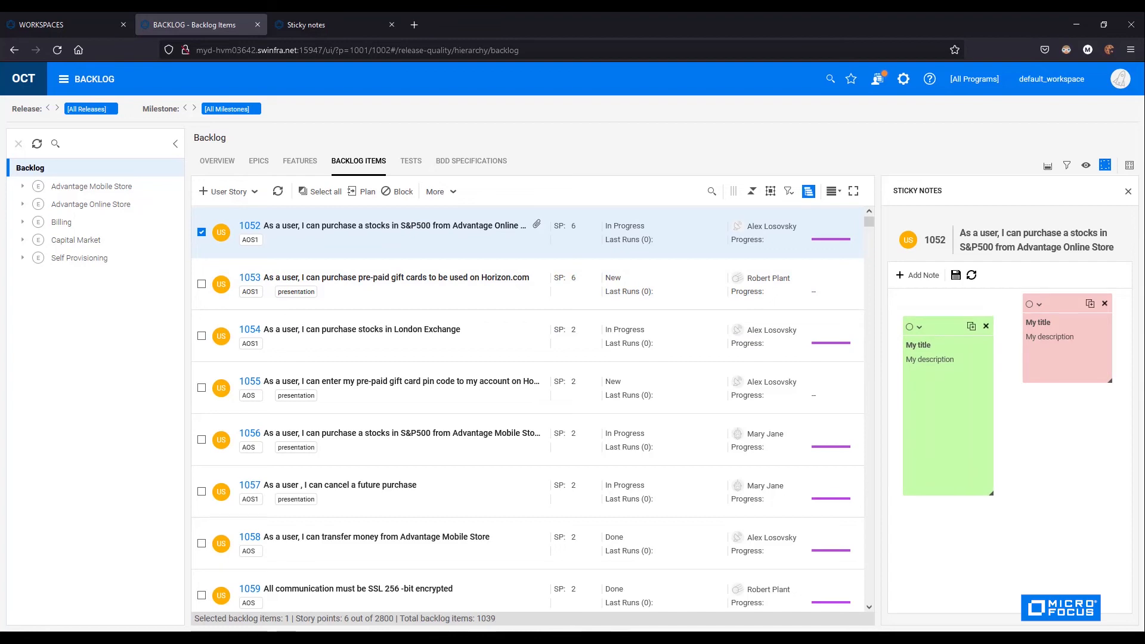
drag(1065, 303, 1059, 312)
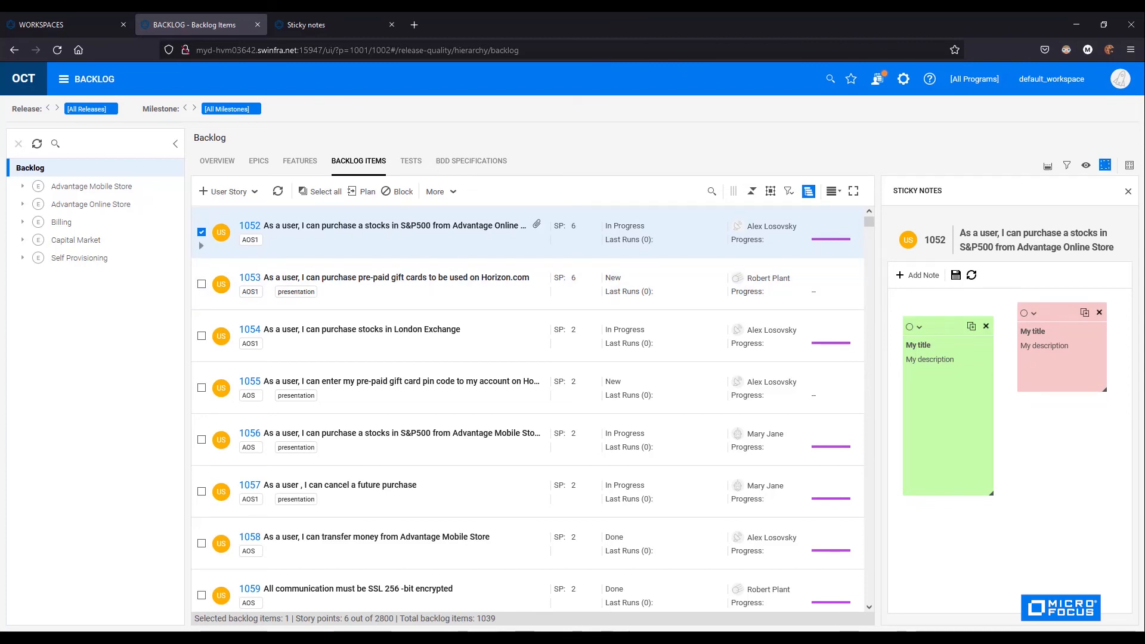
- Open user story 1052, check its attachments for the sticky notes json file, and return to its details
click(250, 225)
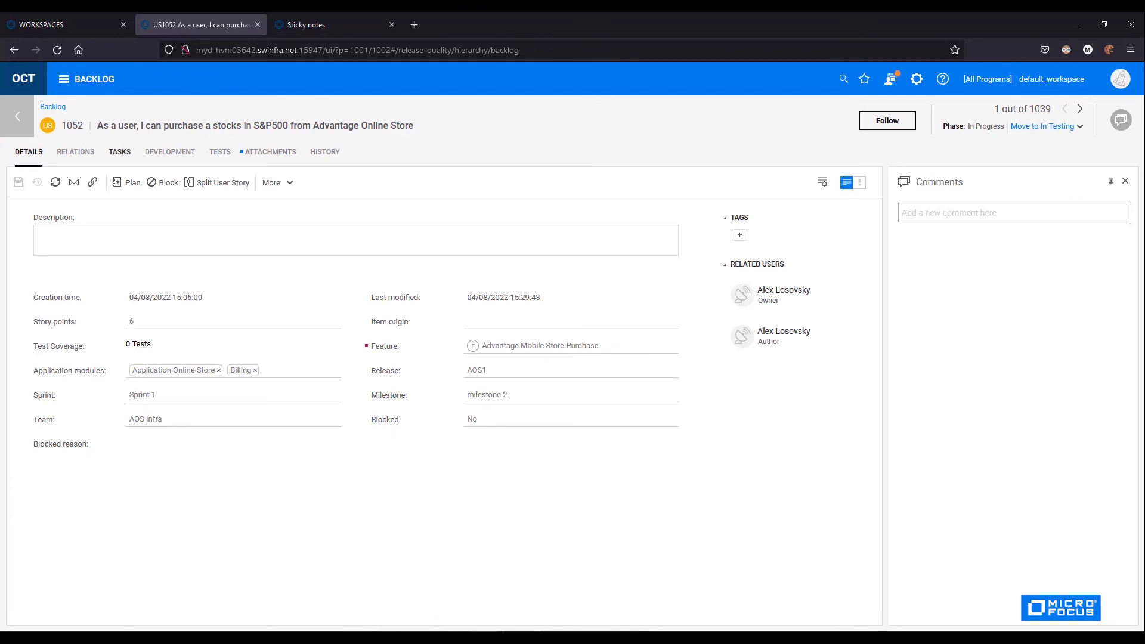
click(270, 151)
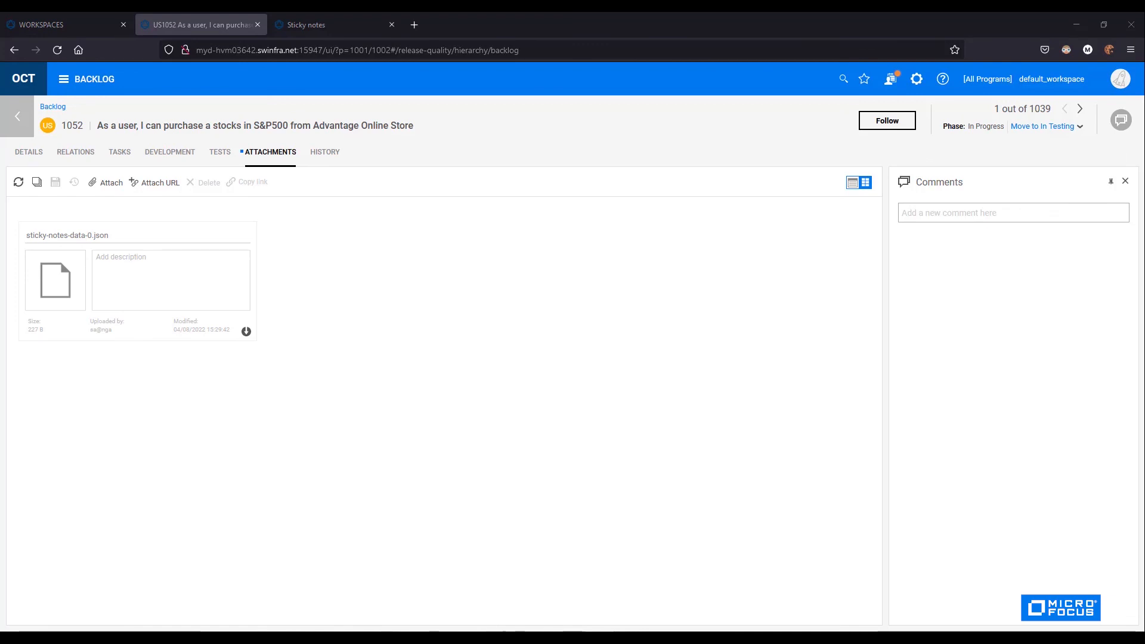
click(29, 152)
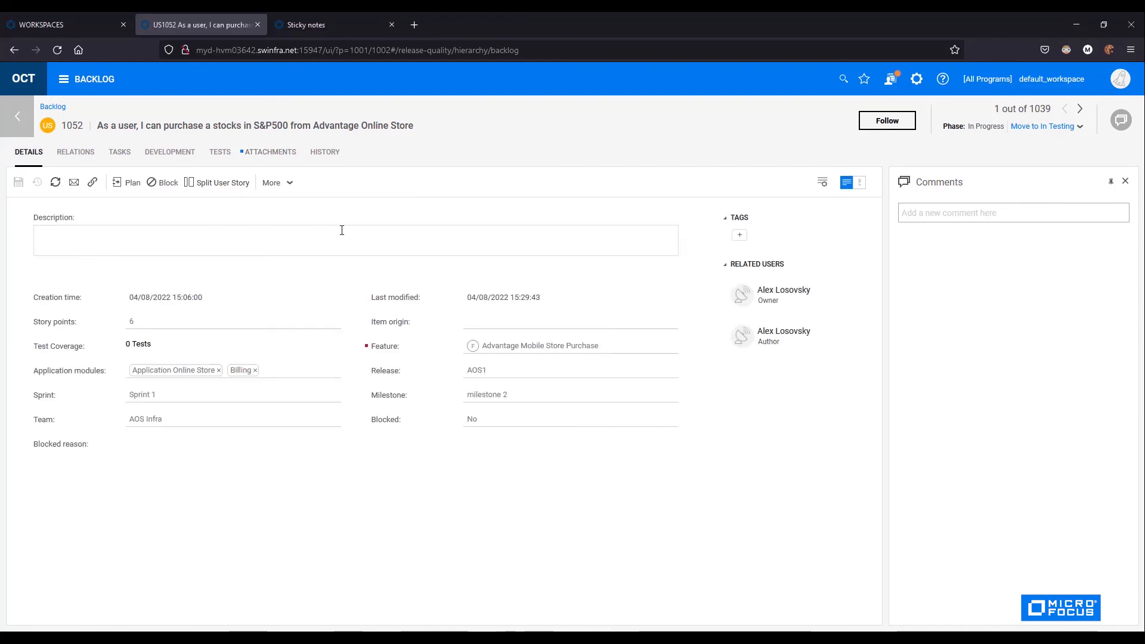